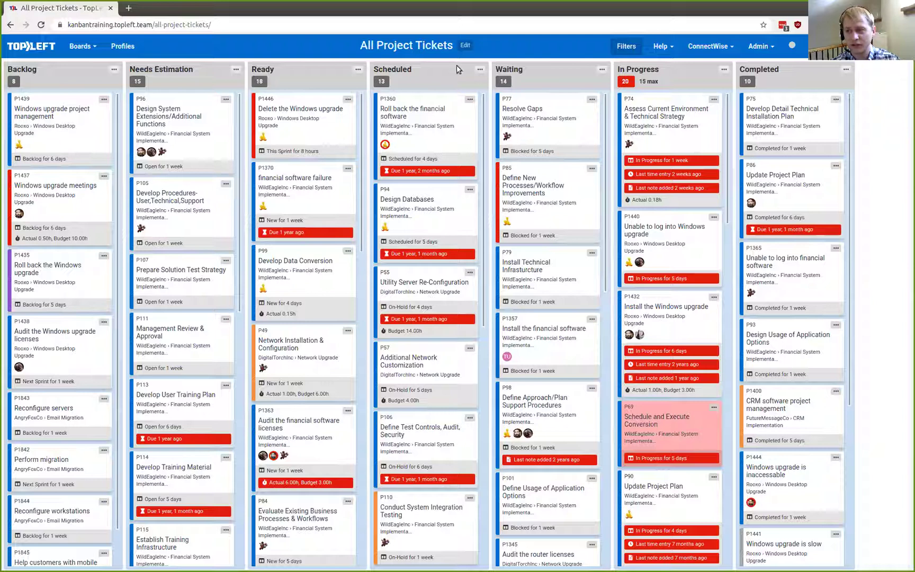
Step: Set the All Project Tickets board's swimlane field to Phase and save its settings
click(466, 46)
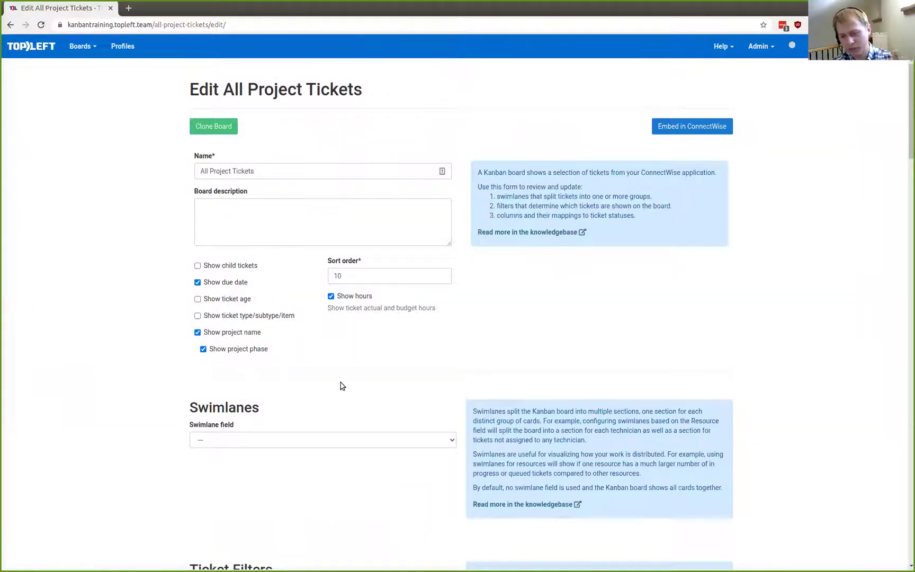
scroll(320, 366, down, 2)
click(270, 364)
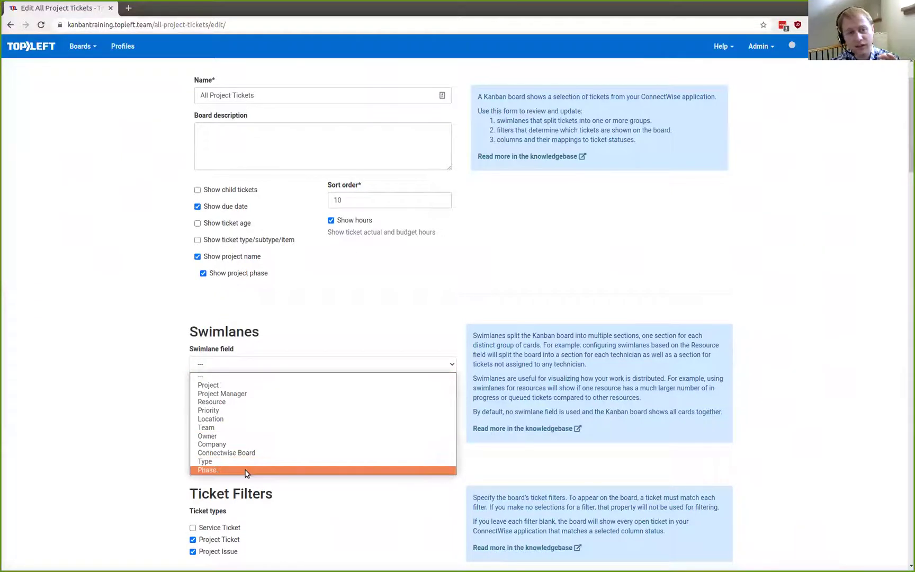
click(104, 337)
scroll(104, 336, up, 2)
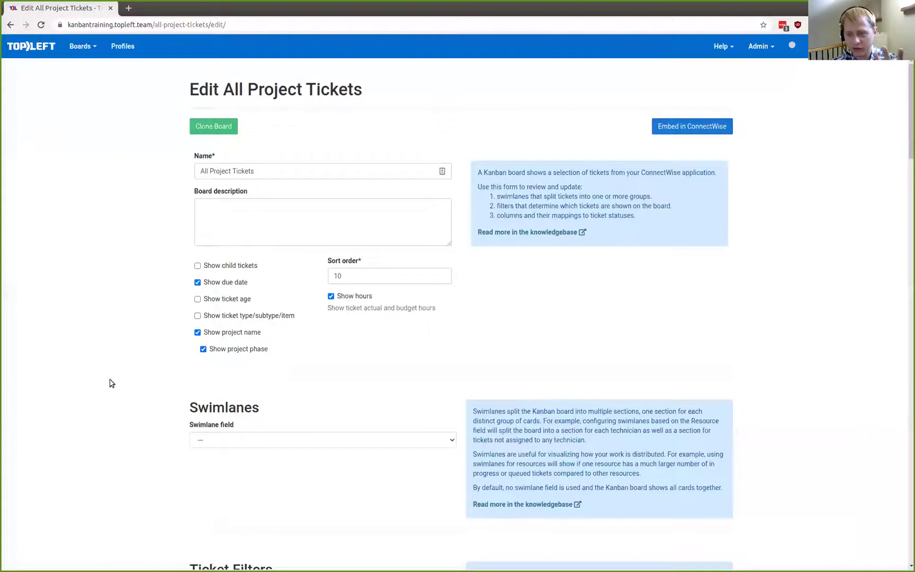
scroll(111, 384, down, 2)
click(232, 313)
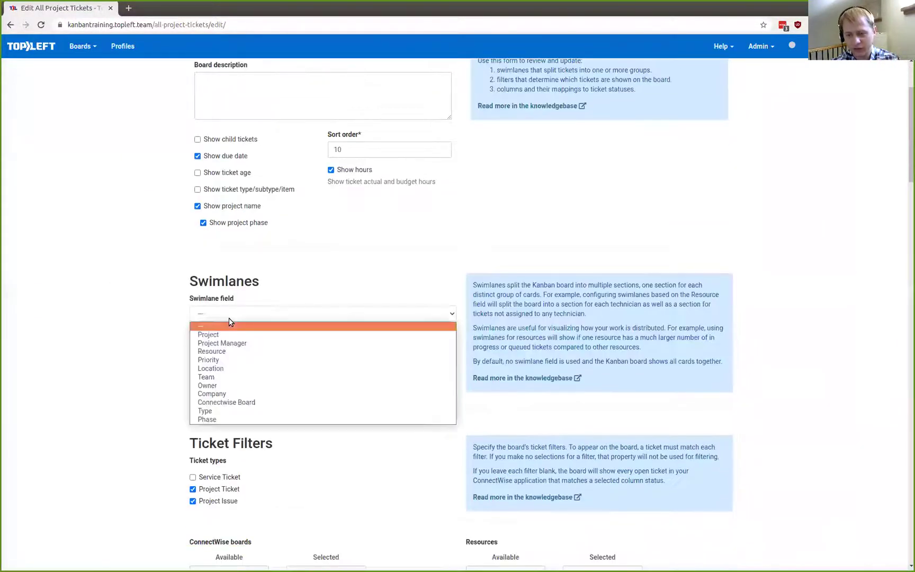
click(202, 421)
scroll(99, 350, down, 15)
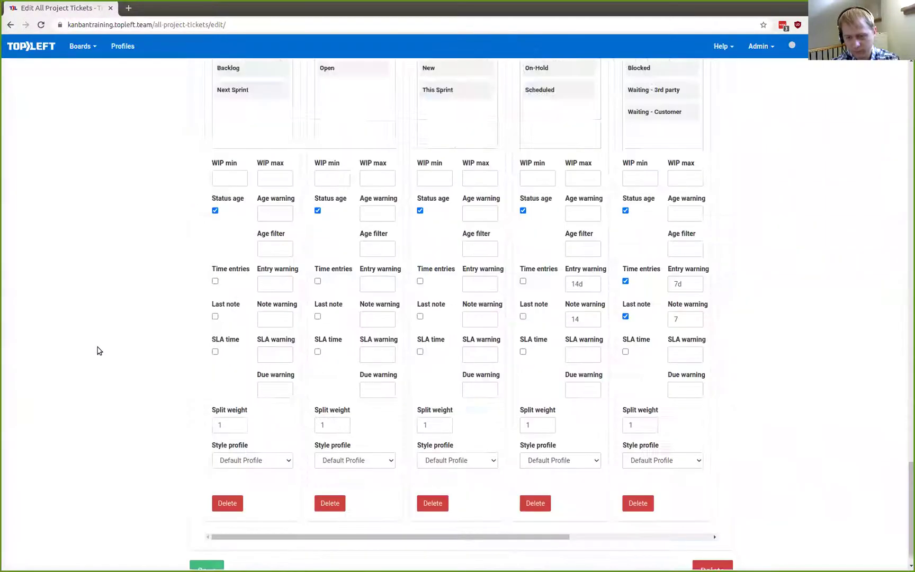
scroll(98, 350, down, 2)
click(206, 541)
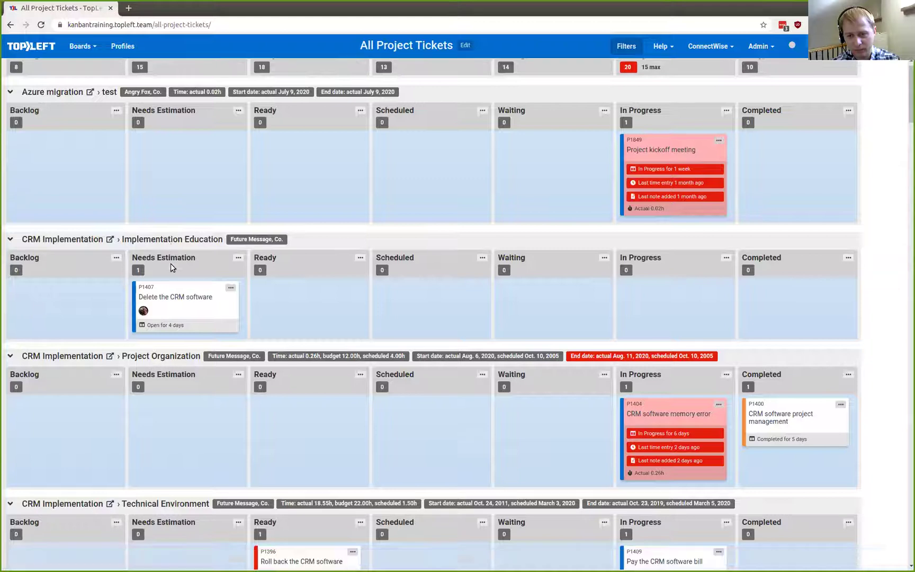
scroll(159, 268, down, 2)
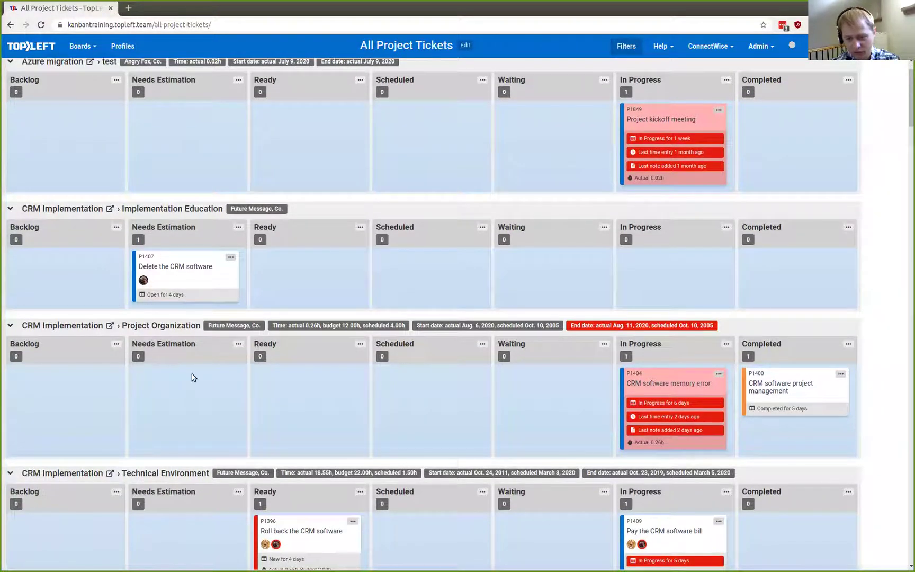
scroll(186, 426, down, 3)
scroll(224, 405, down, 3)
scroll(214, 396, up, 5)
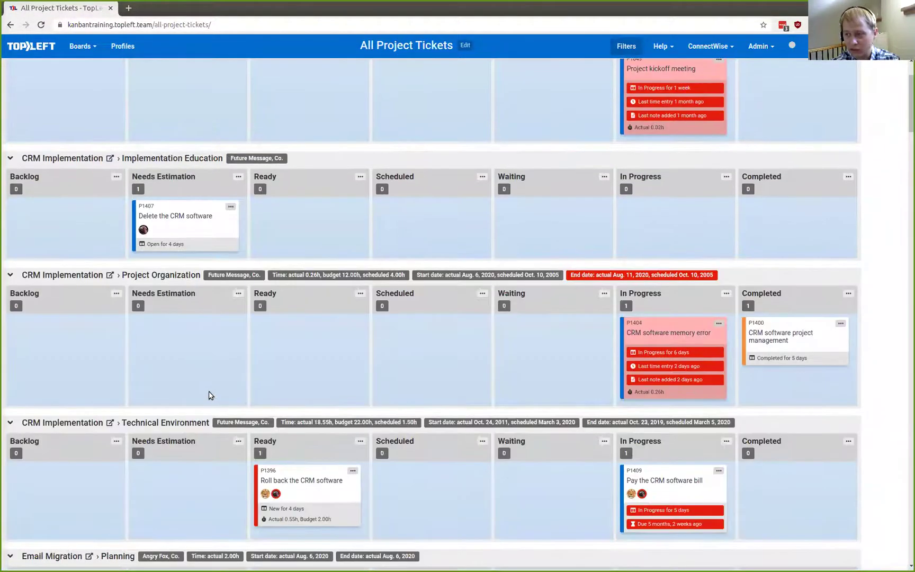
scroll(179, 214, down, 2)
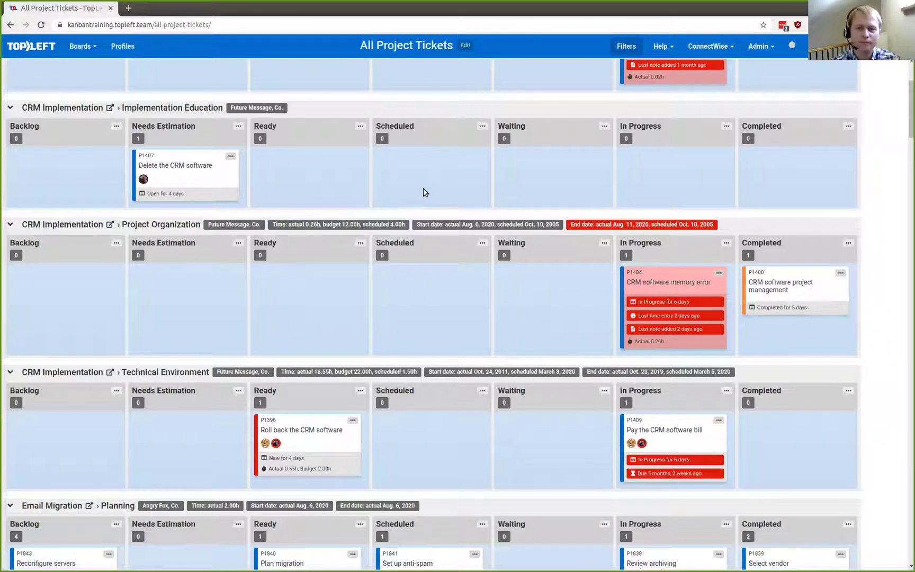
Step: Apply a Project filter of CRM Implementation to the All Project Tickets board
click(630, 48)
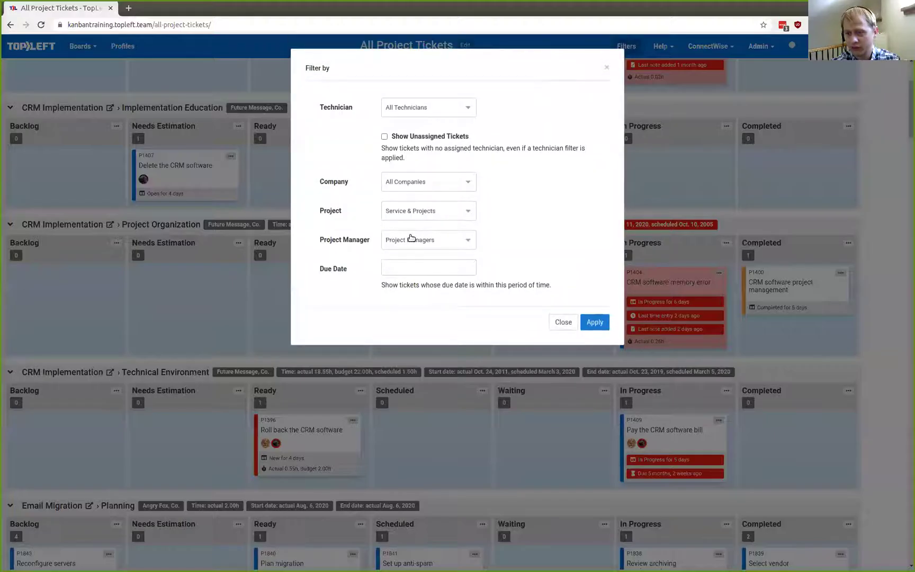
click(414, 211)
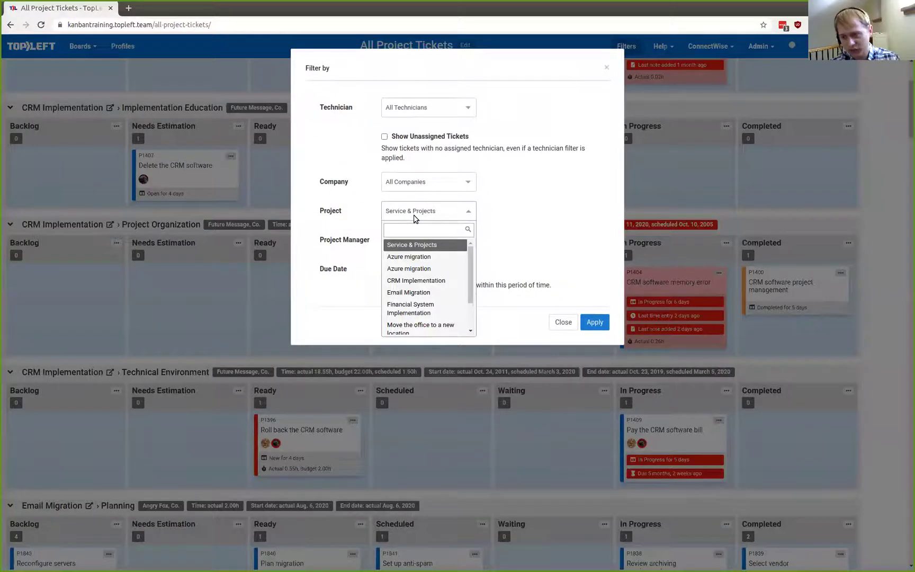
text(crm)
click(408, 247)
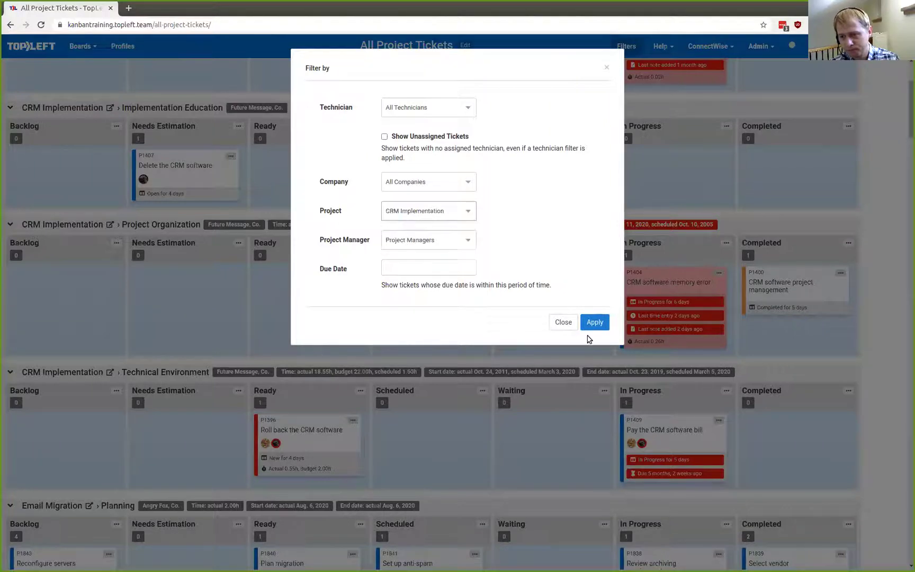
click(595, 323)
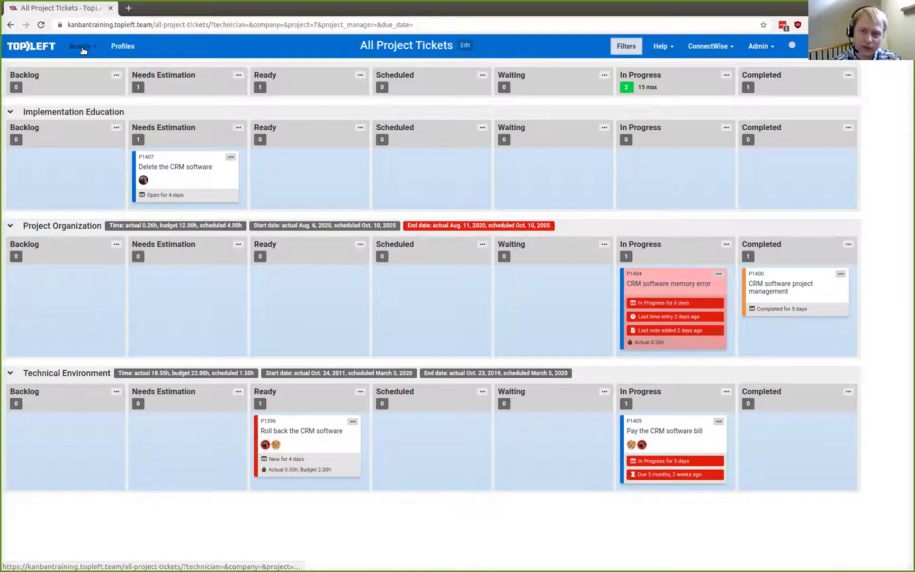
Step: Switch from the All Project Tickets board to the Projects board
click(83, 49)
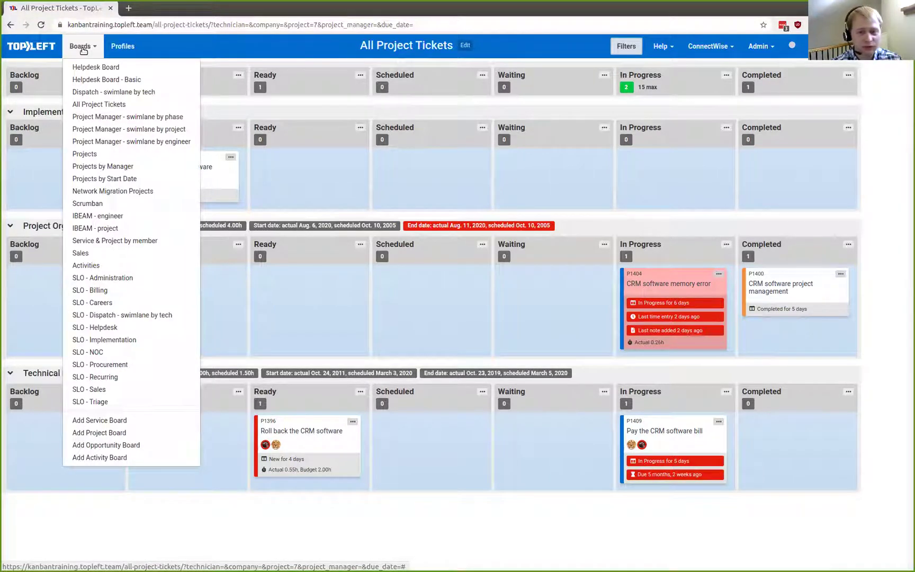
click(101, 155)
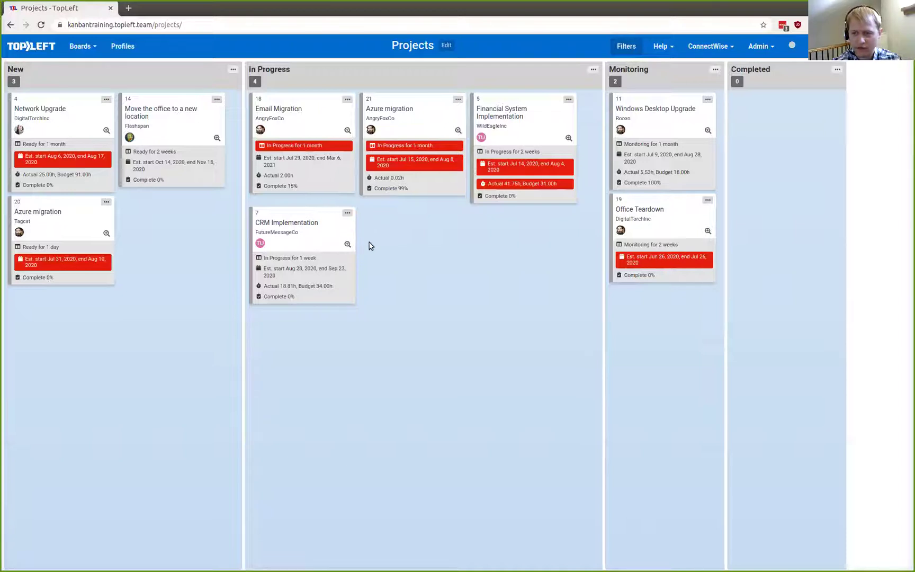
Step: Make 'Project Manager - swimlane by phase' the Projects board's service board and save
click(446, 46)
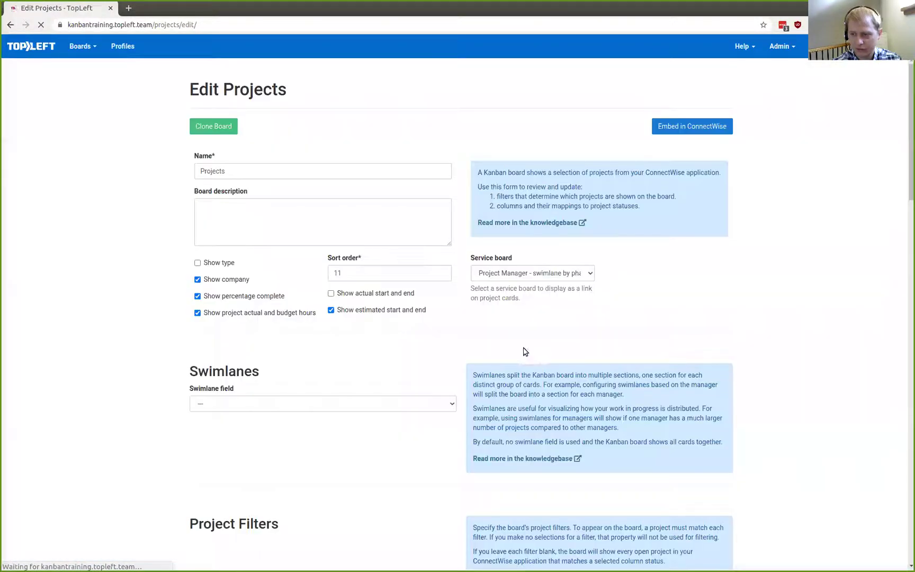
click(510, 275)
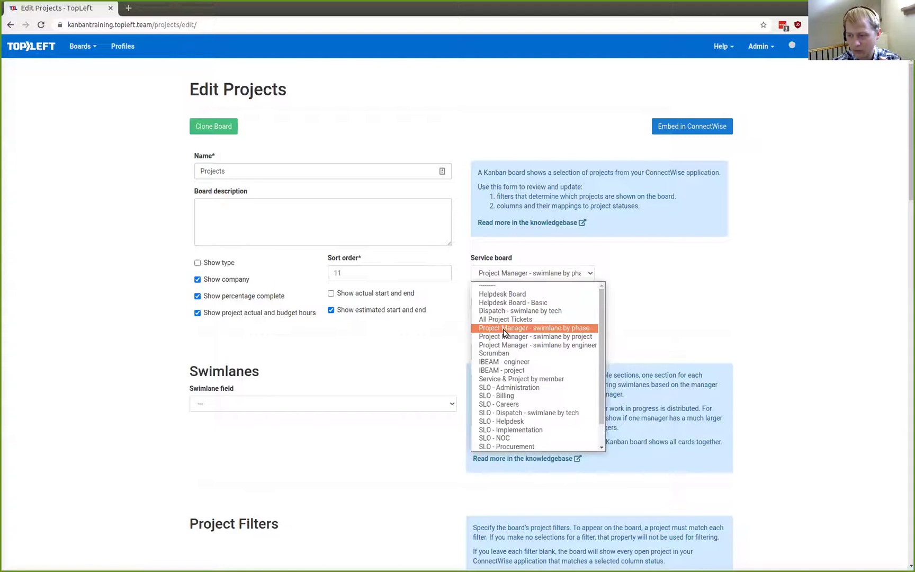
click(646, 317)
key(Return)
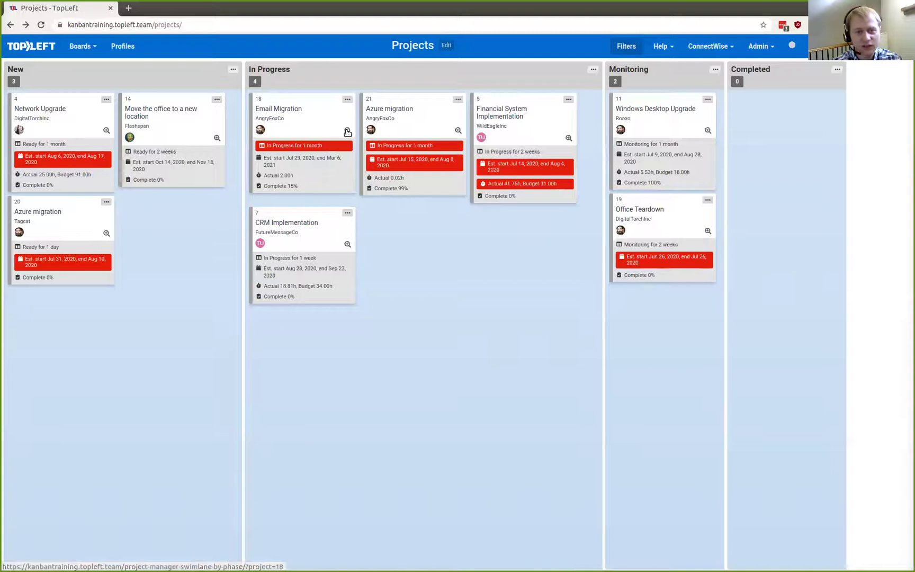
Step: Open and close Email Migration's phase board, then open CRM Implementation's board from its card
click(347, 132)
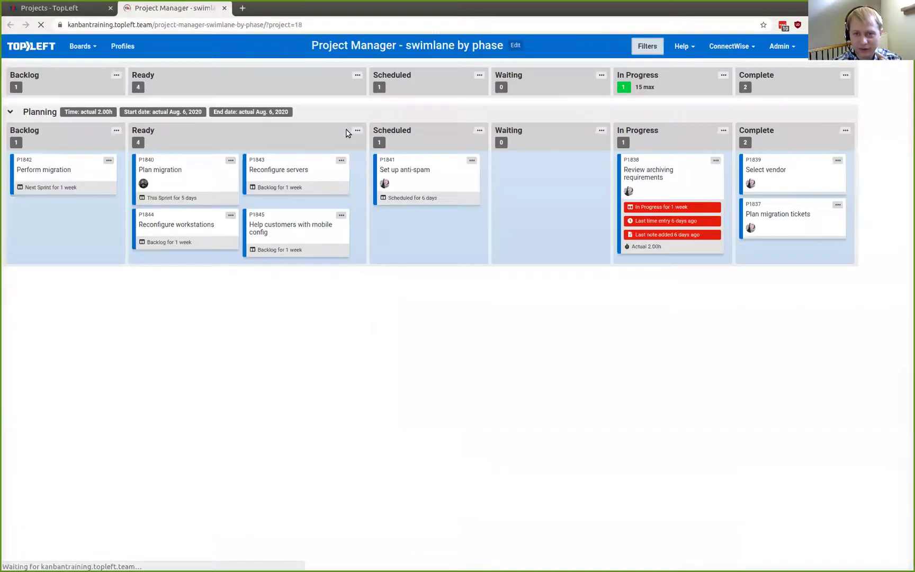
click(226, 8)
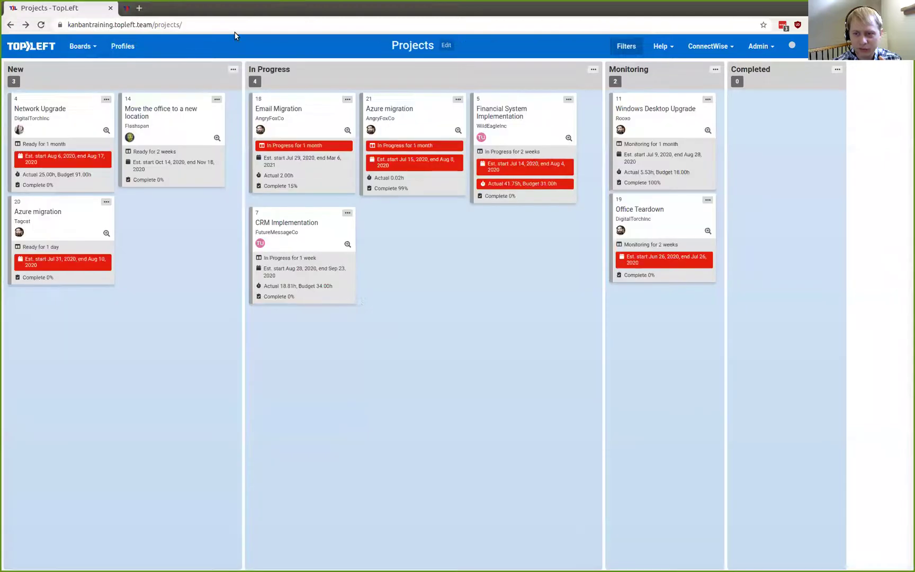
click(348, 245)
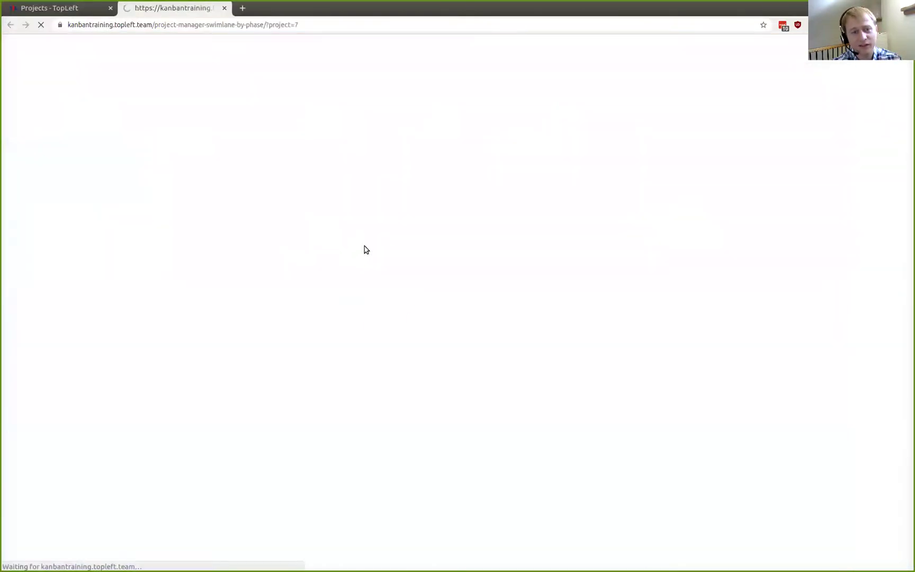